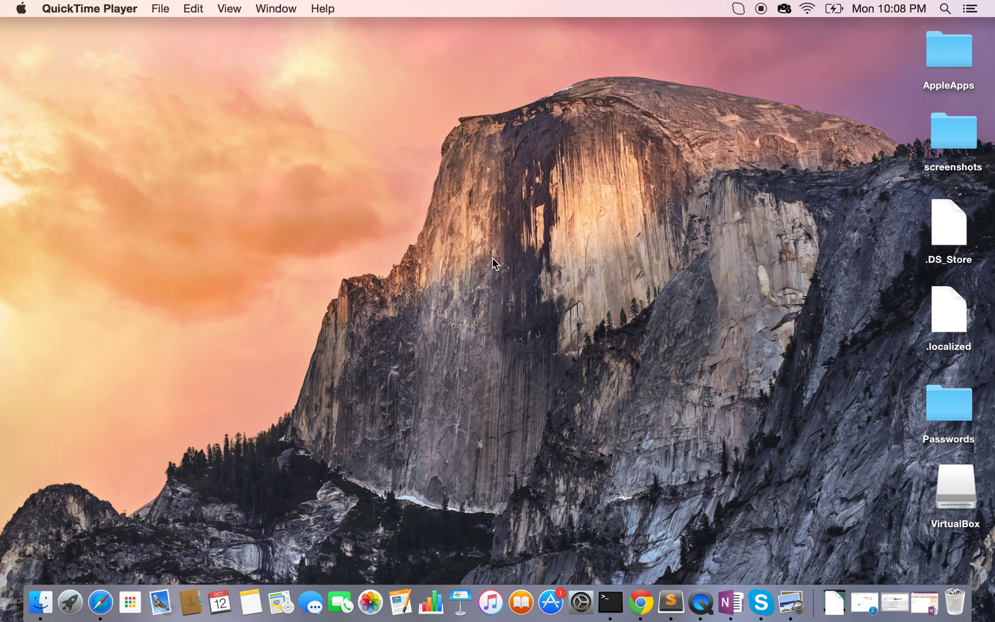
Step: Launch System Preferences and show the Keyboard pane's Input Sources list, currently just U.S
click(580, 603)
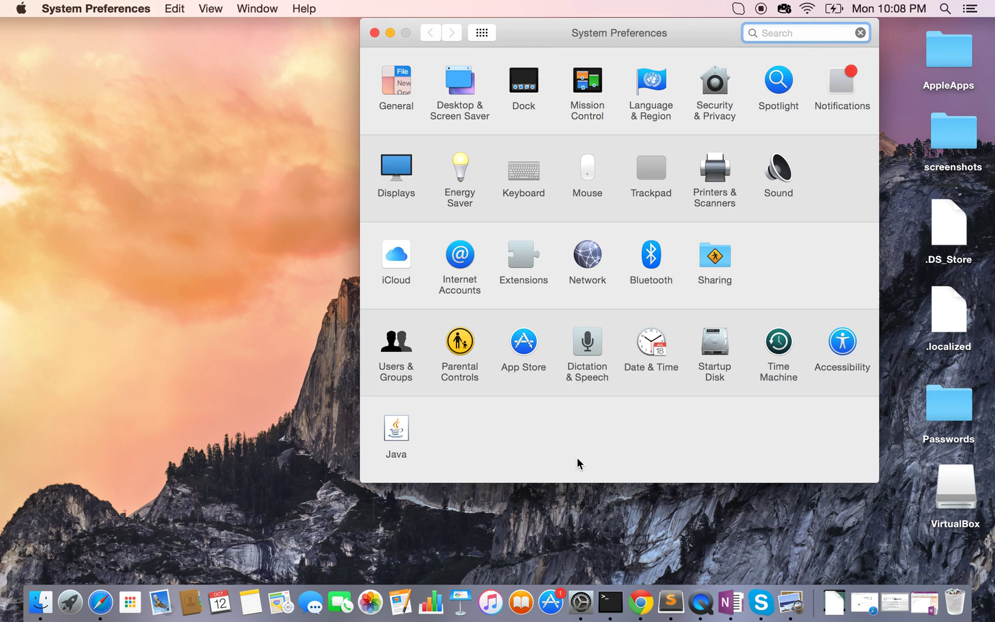
click(531, 177)
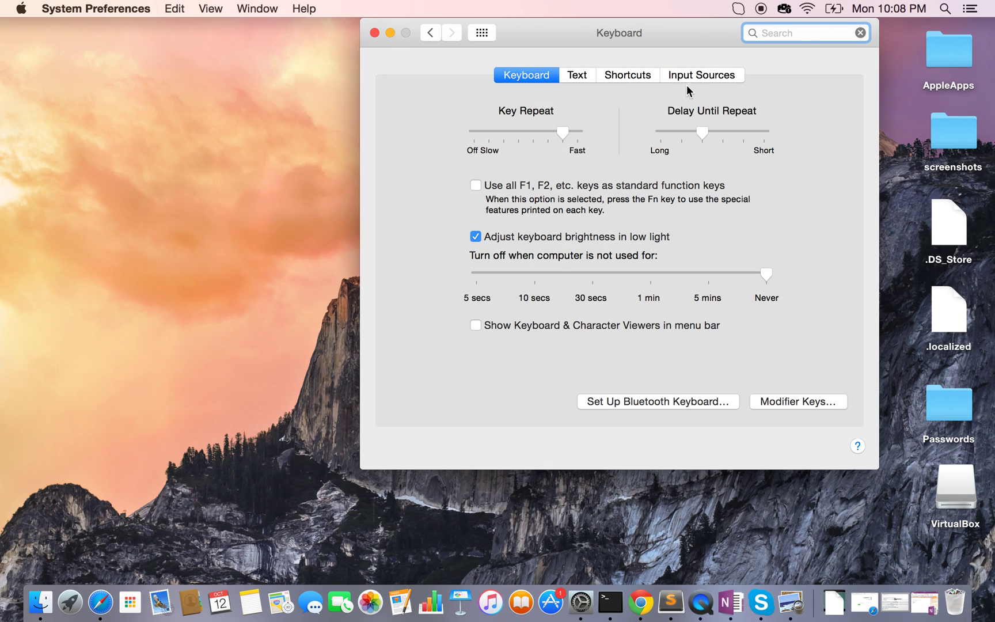
click(701, 74)
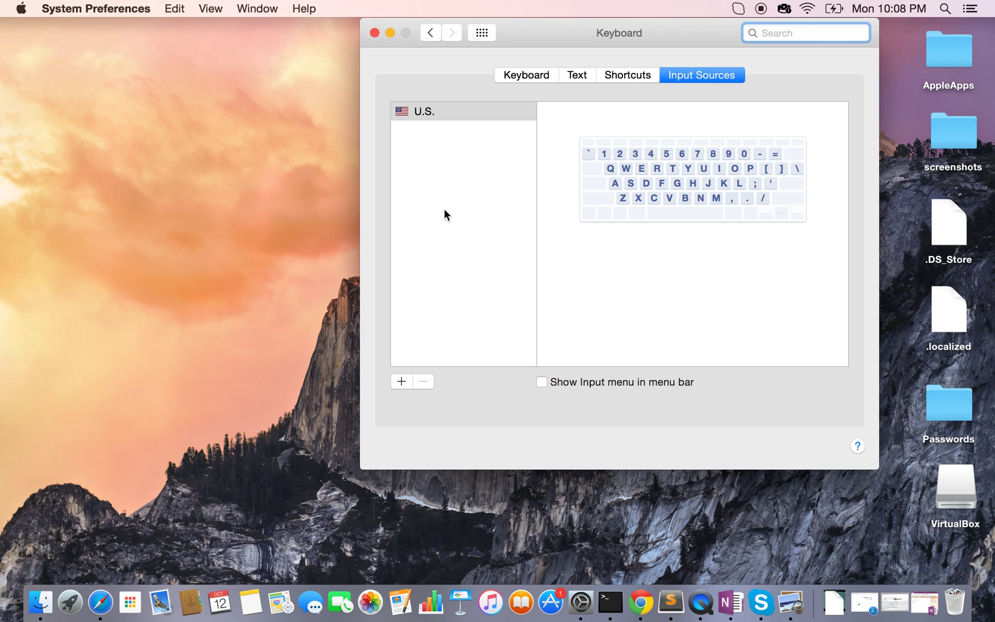
Step: Add the Tibetan - Wylie input source from the Tibetan language list, then close System Preferences
click(402, 381)
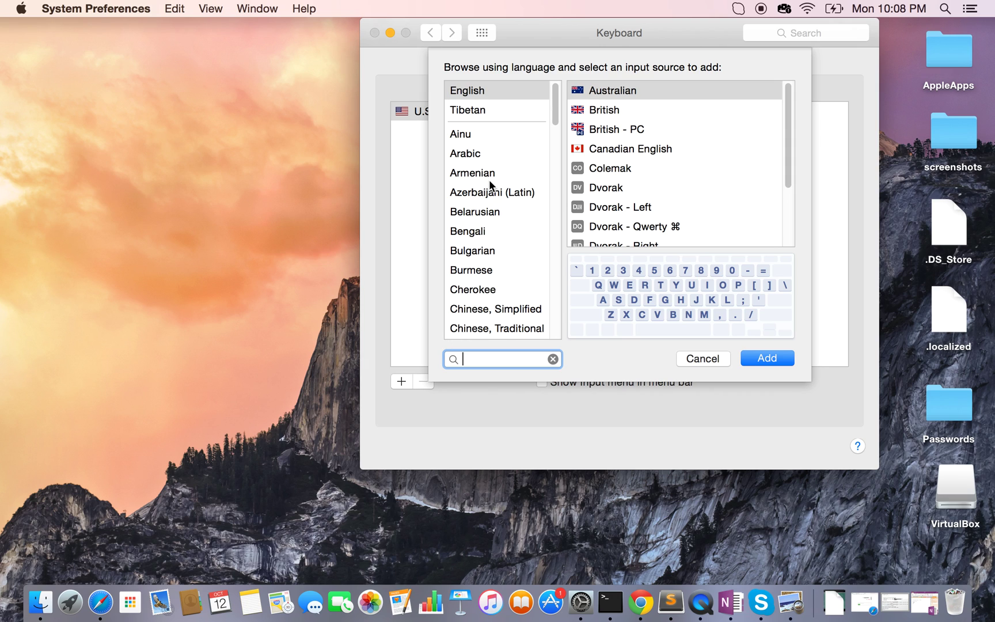
scroll(500, 249, down, 5)
scroll(500, 249, down, 5)
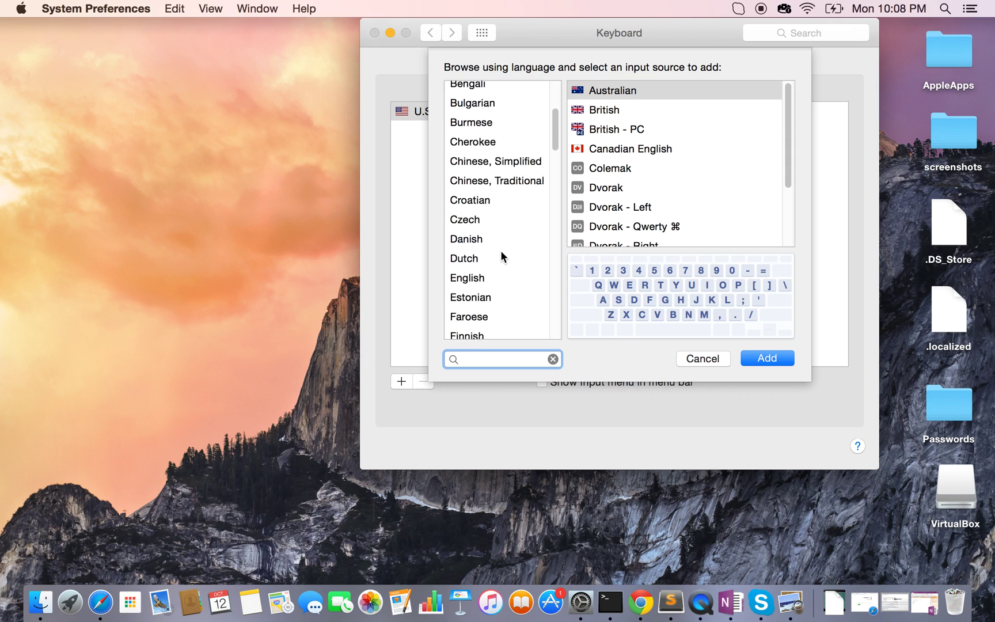
scroll(501, 249, down, 5)
scroll(501, 250, down, 2)
scroll(500, 250, down, 3)
scroll(500, 249, down, 5)
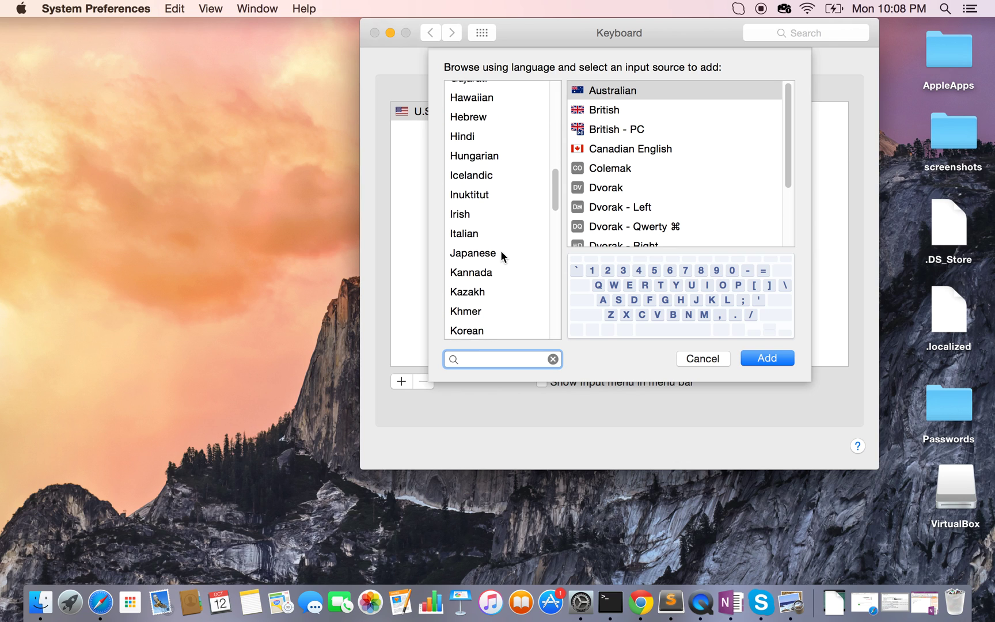
scroll(500, 250, down, 3)
scroll(500, 249, down, 4)
scroll(500, 250, down, 3)
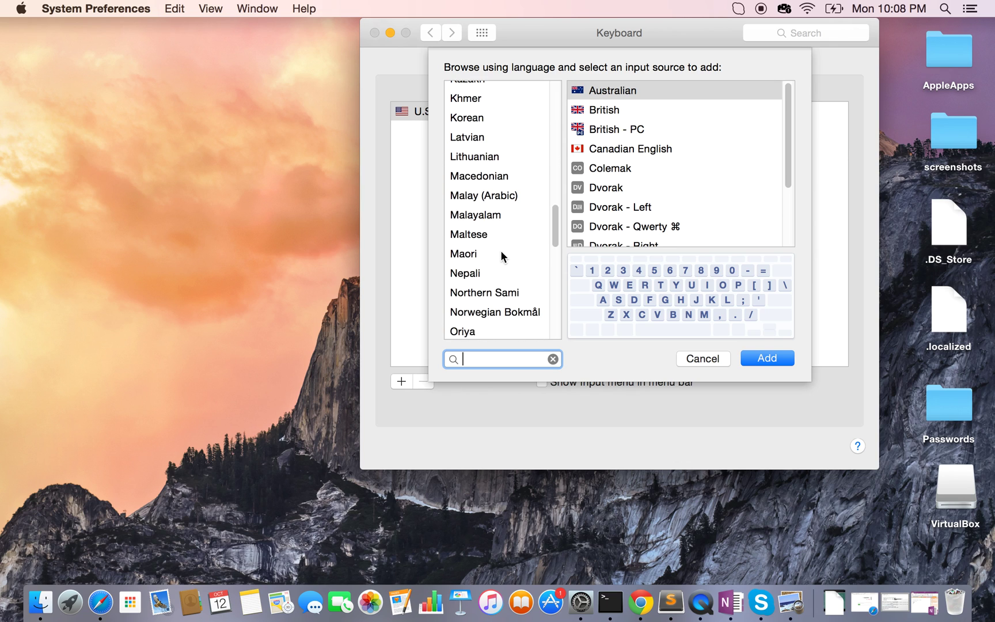
scroll(501, 249, down, 8)
scroll(501, 250, down, 4)
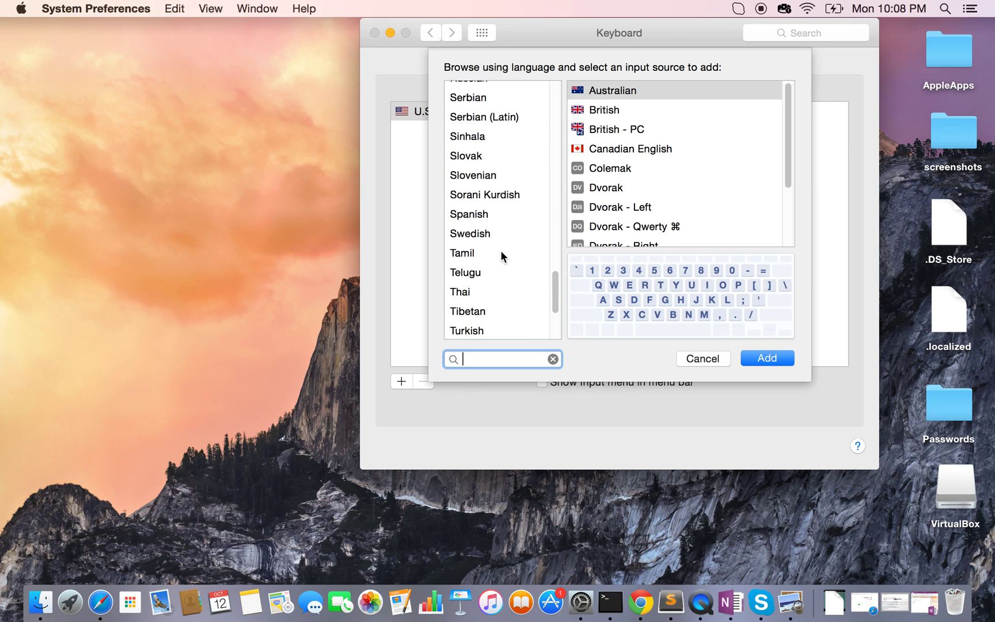
click(484, 306)
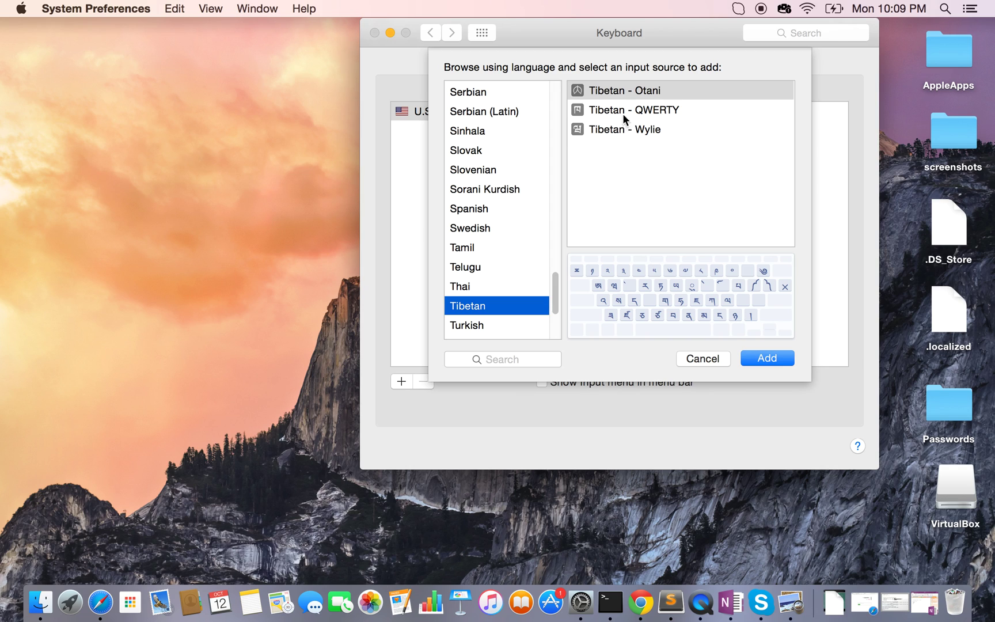
click(626, 127)
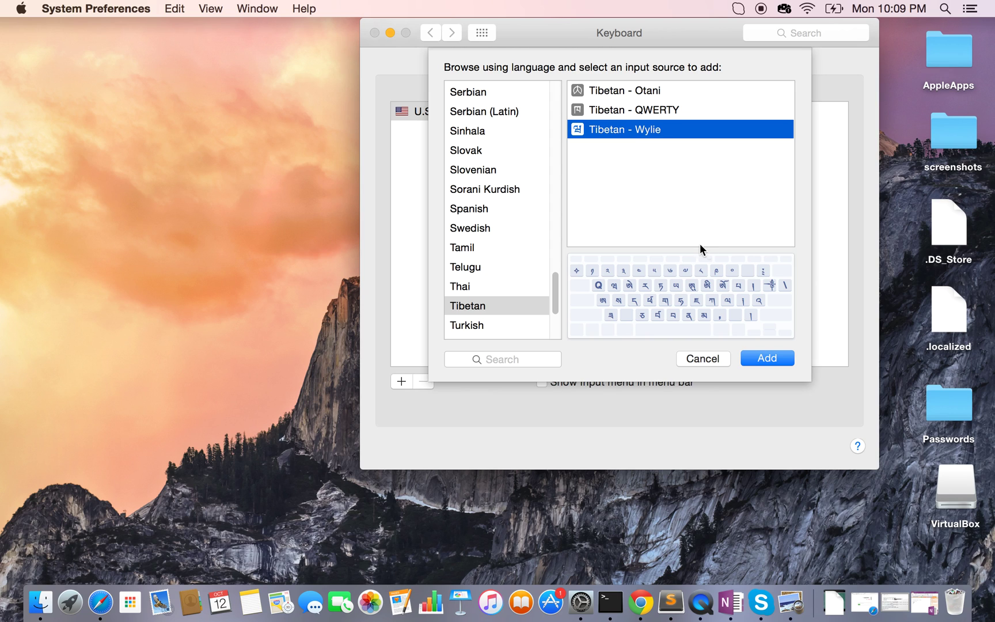
click(768, 361)
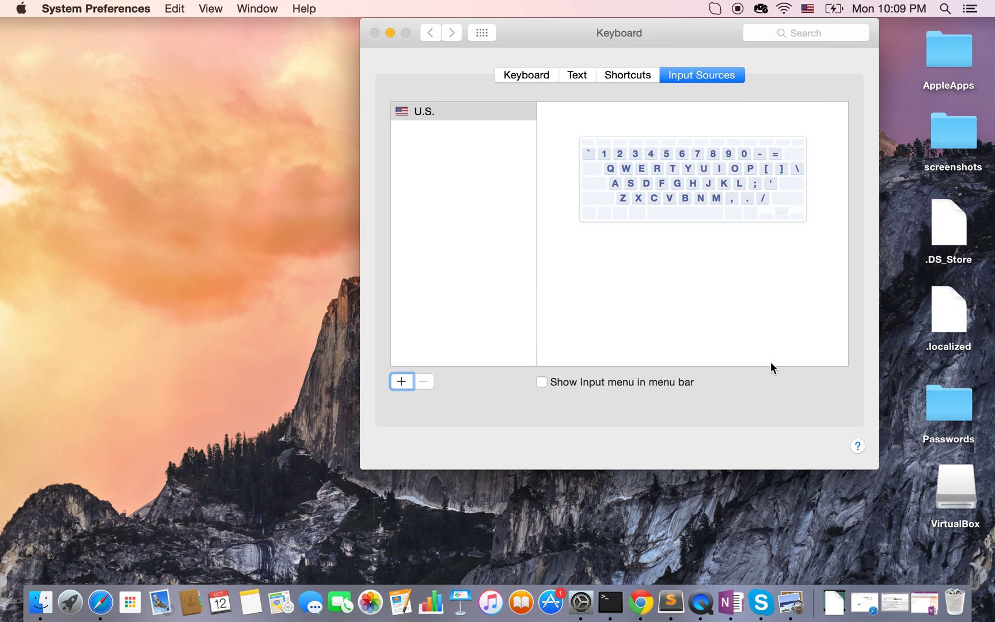
click(454, 209)
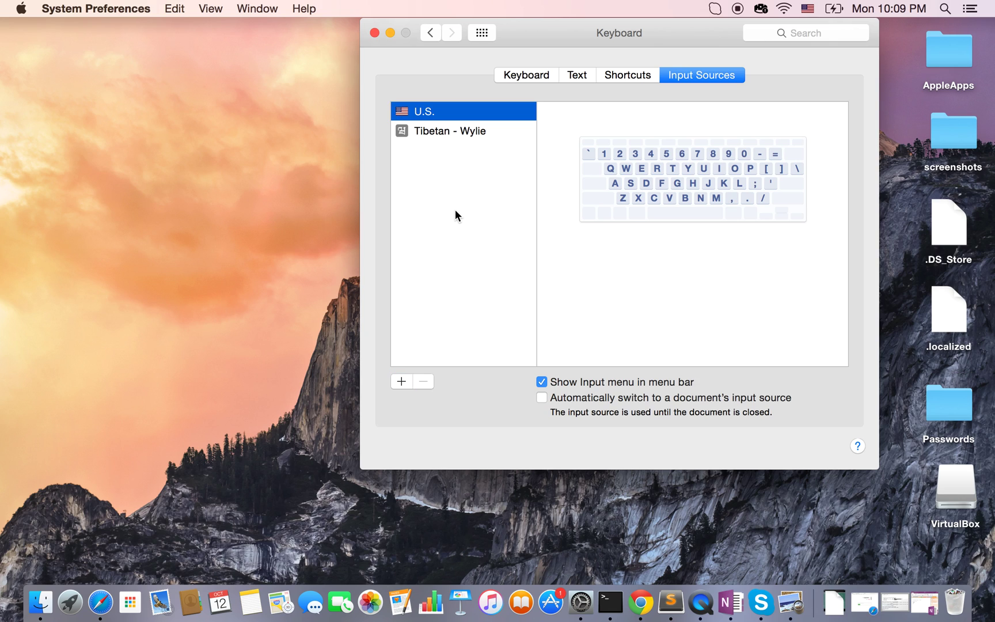
click(376, 34)
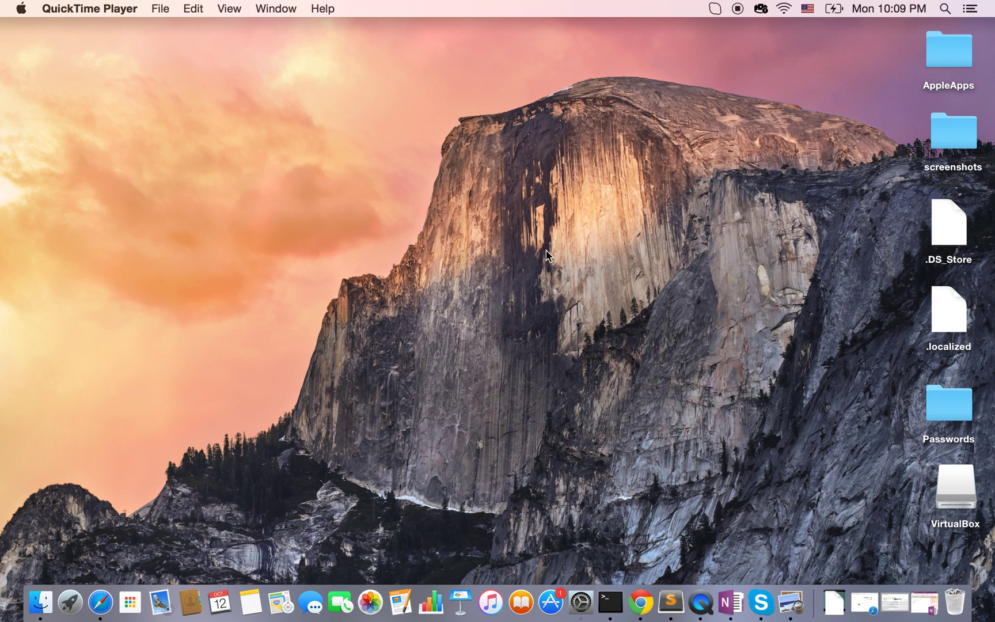
Step: Launch Chrome, move its window lower, and leave 'tibet' in a new tab's address bar
click(641, 601)
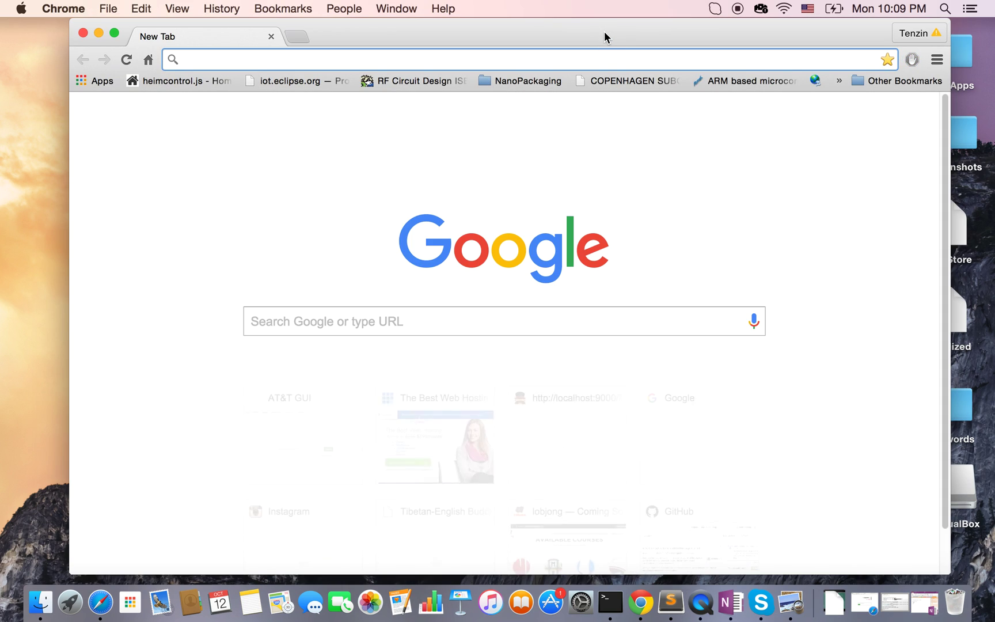
mouse_move(604, 31)
mouse_down()
mouse_move(602, 87)
mouse_move(601, 72)
mouse_up()
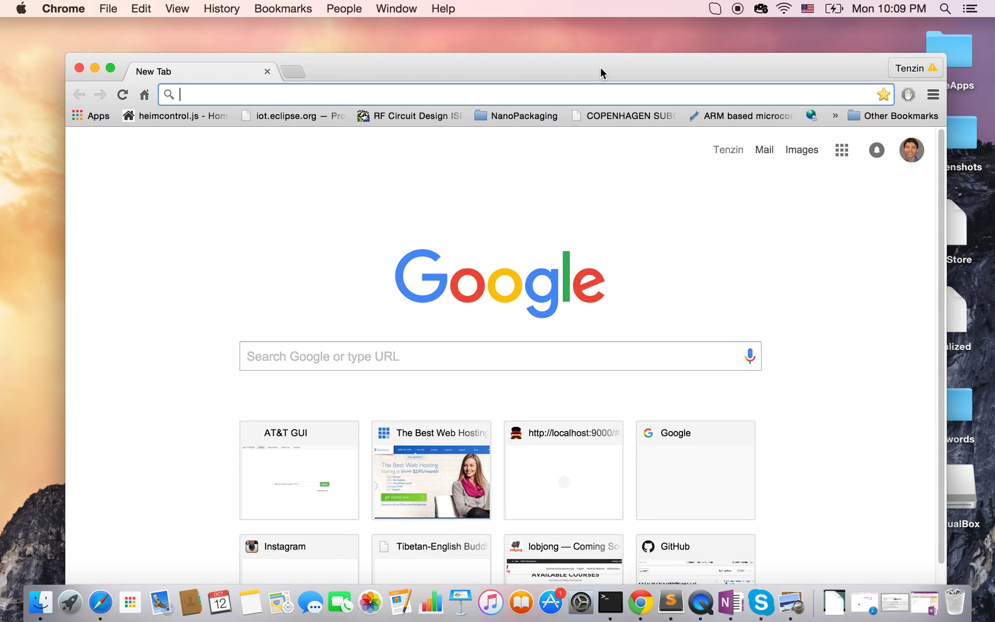
text(tibeta)
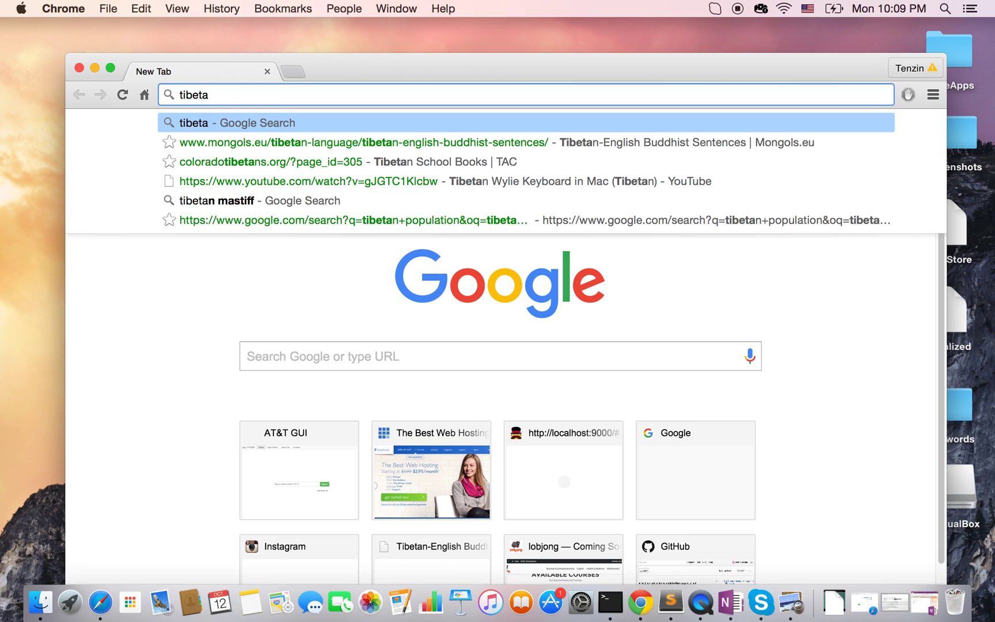
key(BackSpace)
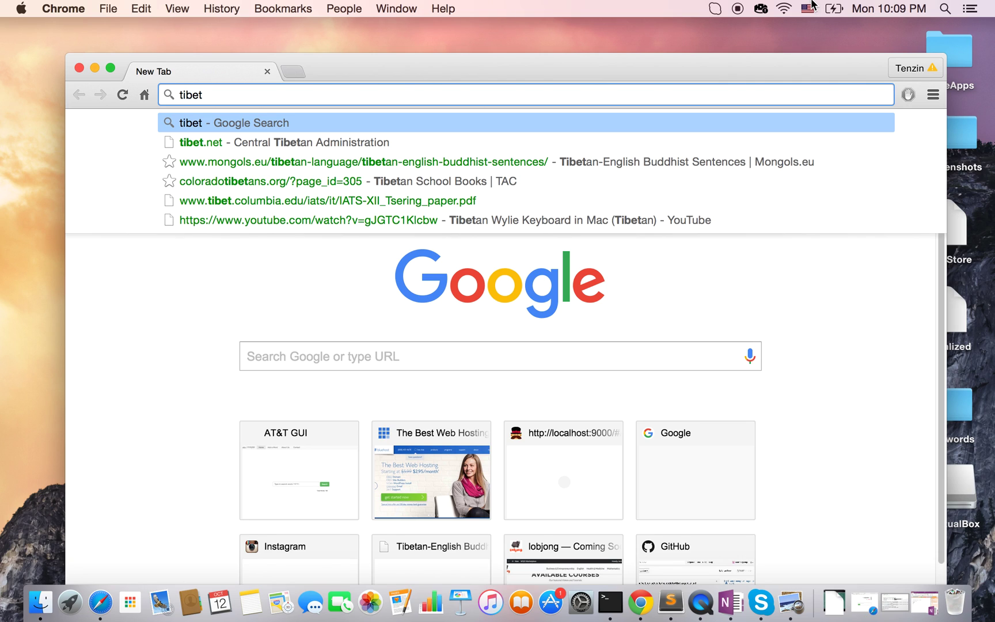
Step: Switch the input source to Tibetan - Wylie and run a Google search for 'tibet བོད་'
click(809, 8)
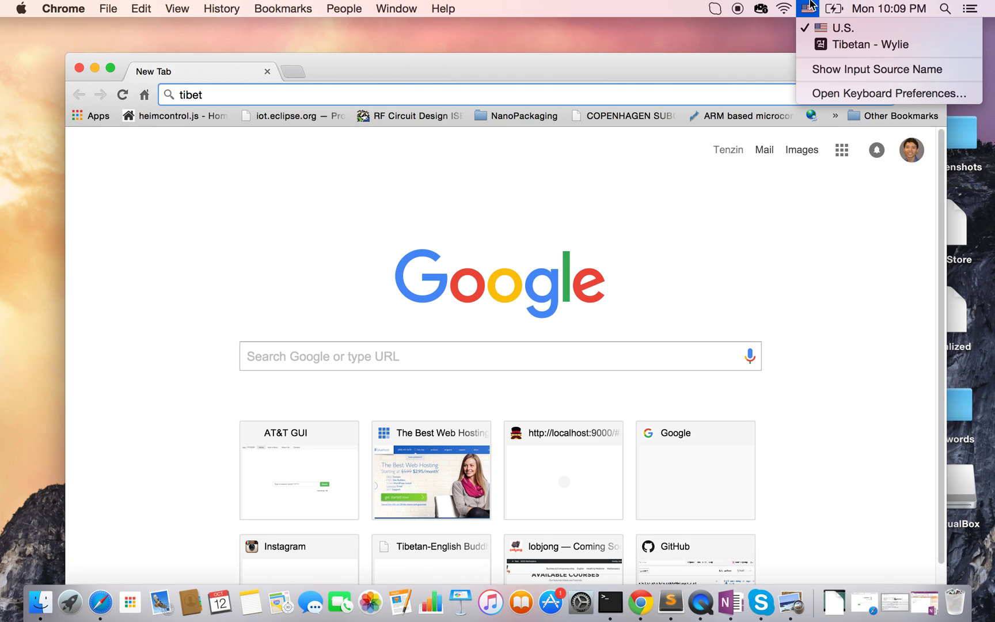
click(824, 48)
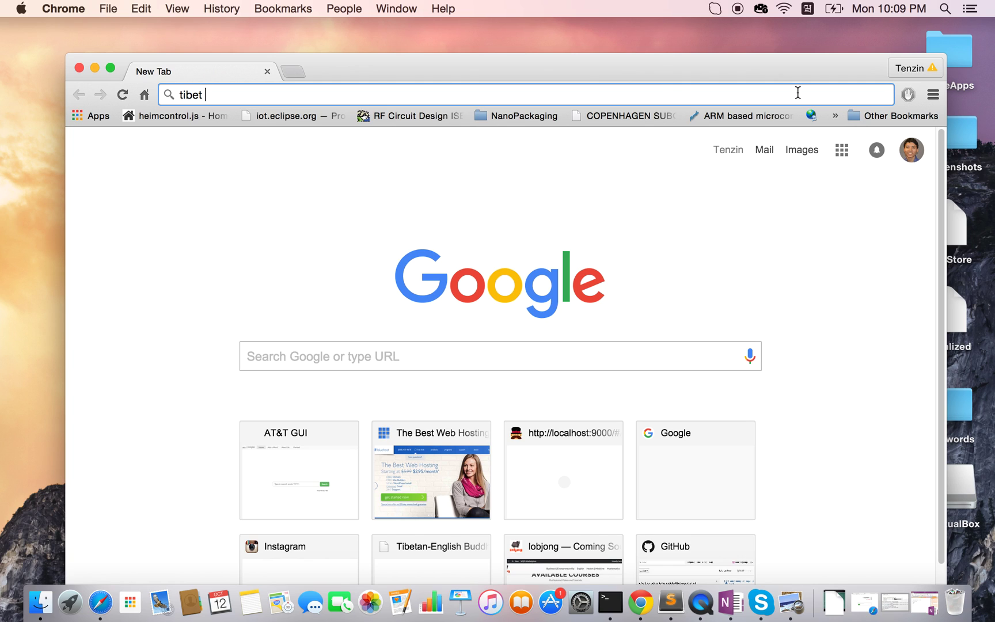
text(བ)
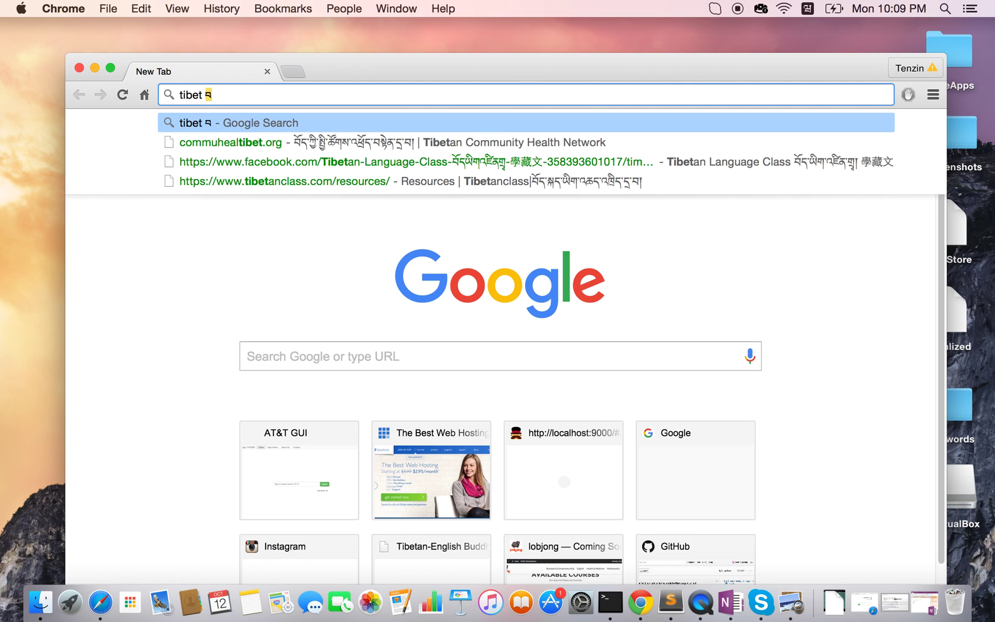
text(ོད)
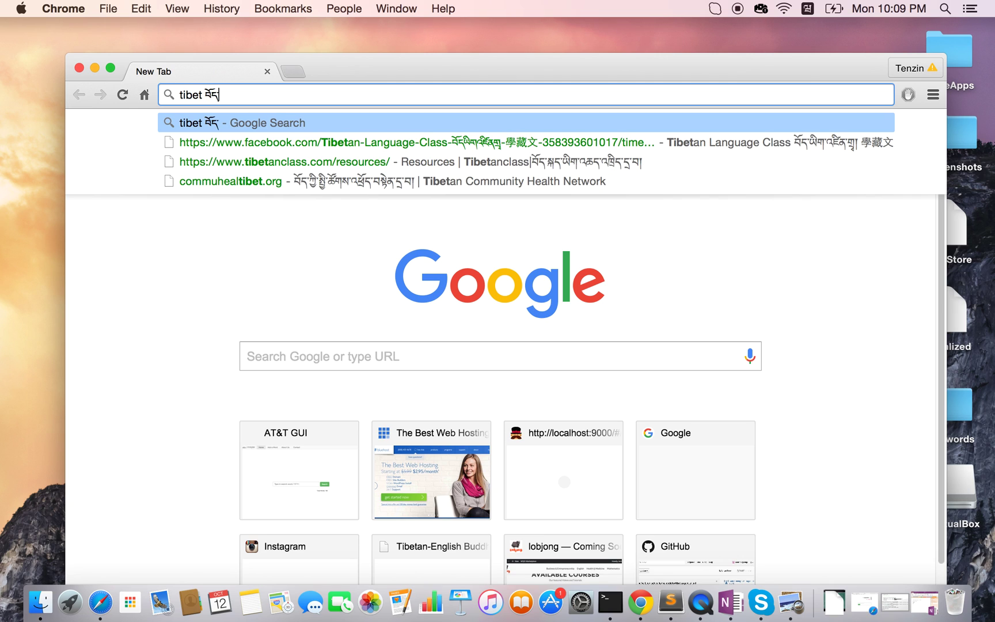
key(Return)
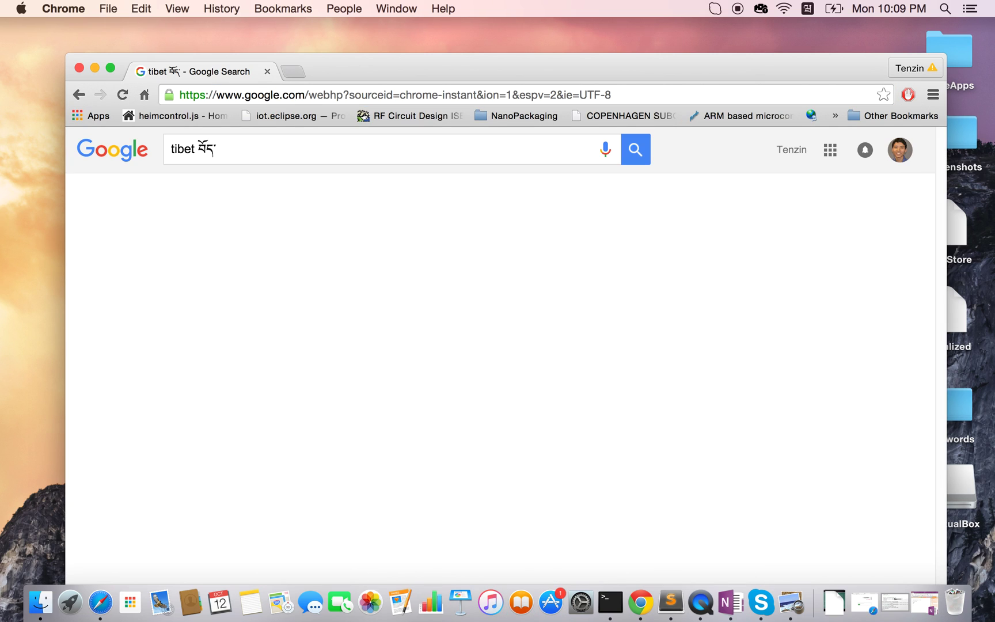